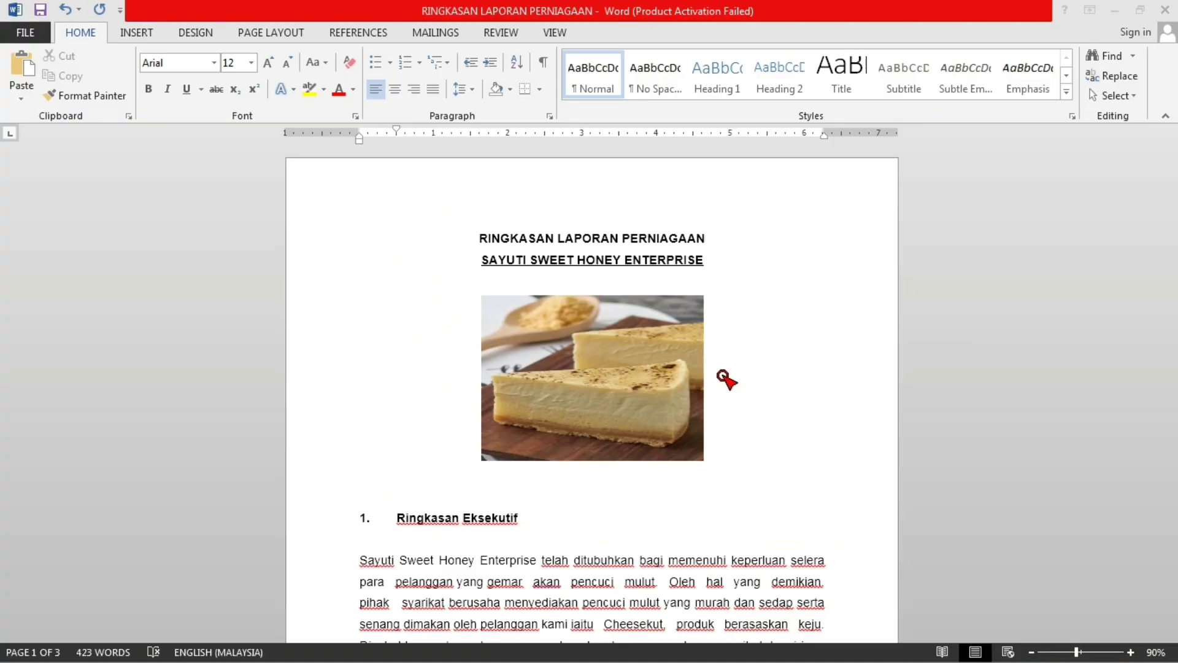
- Review the report, then show the INSERT ribbon and its Online Video button in the Media group
scroll(730, 396, "down", 2)
scroll(730, 396, "down", 3)
scroll(730, 396, "down", 3)
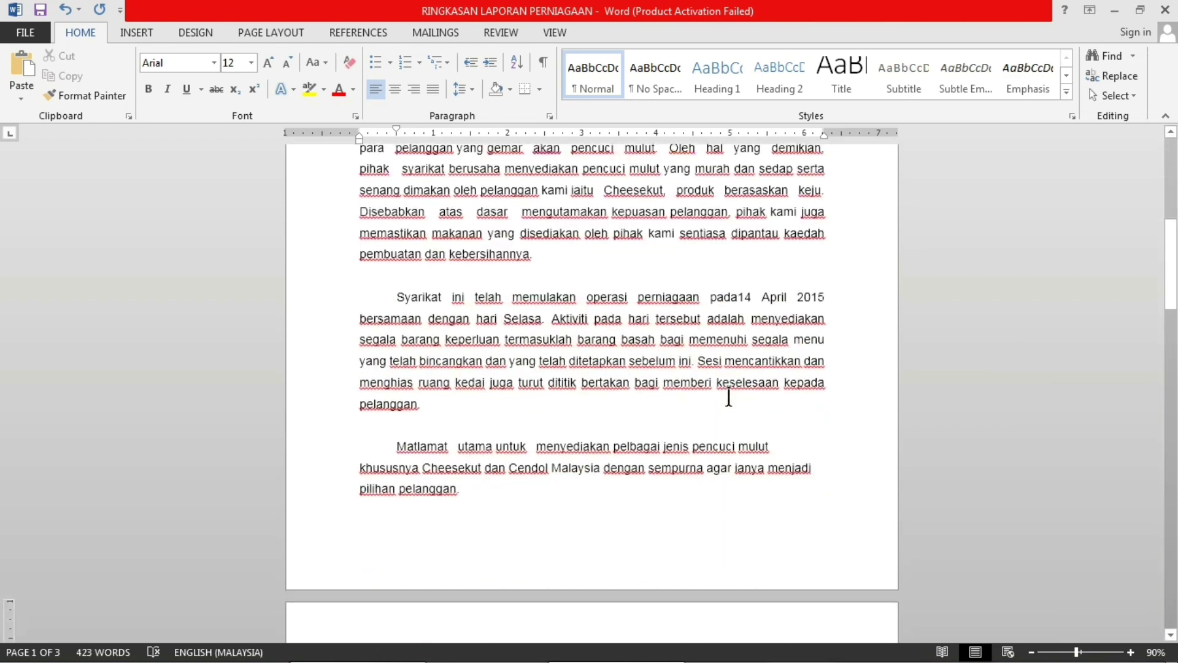
scroll(729, 395, "down", 3)
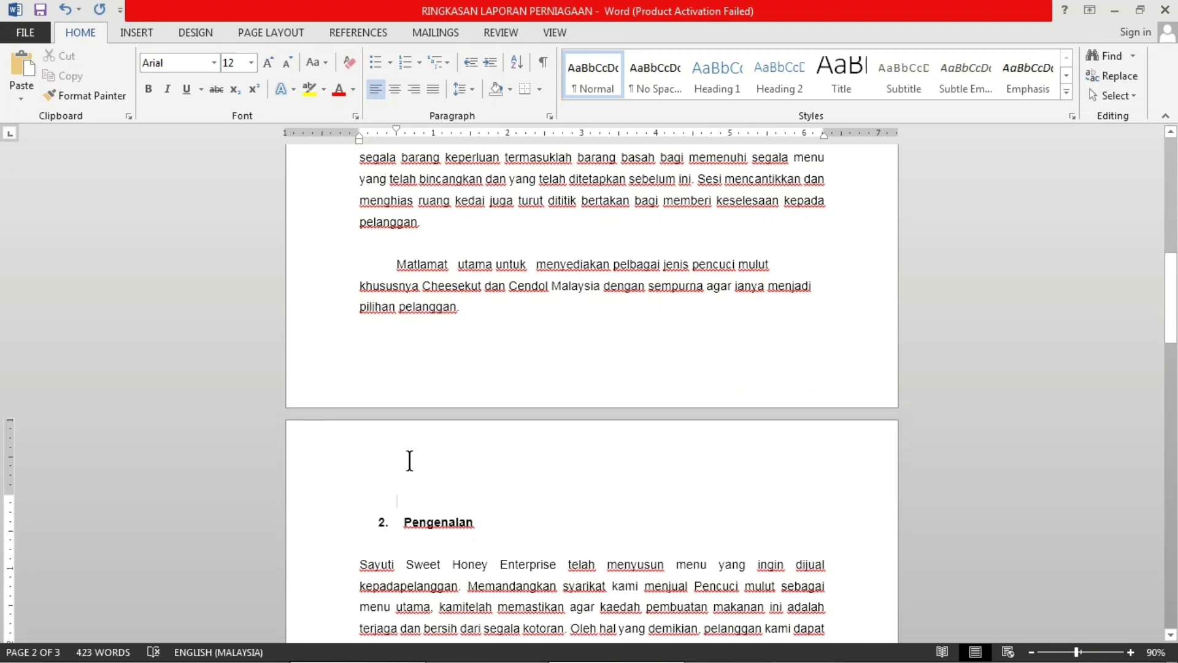
scroll(686, 401, "up", 3)
scroll(686, 400, "up", 4)
scroll(687, 400, "up", 2)
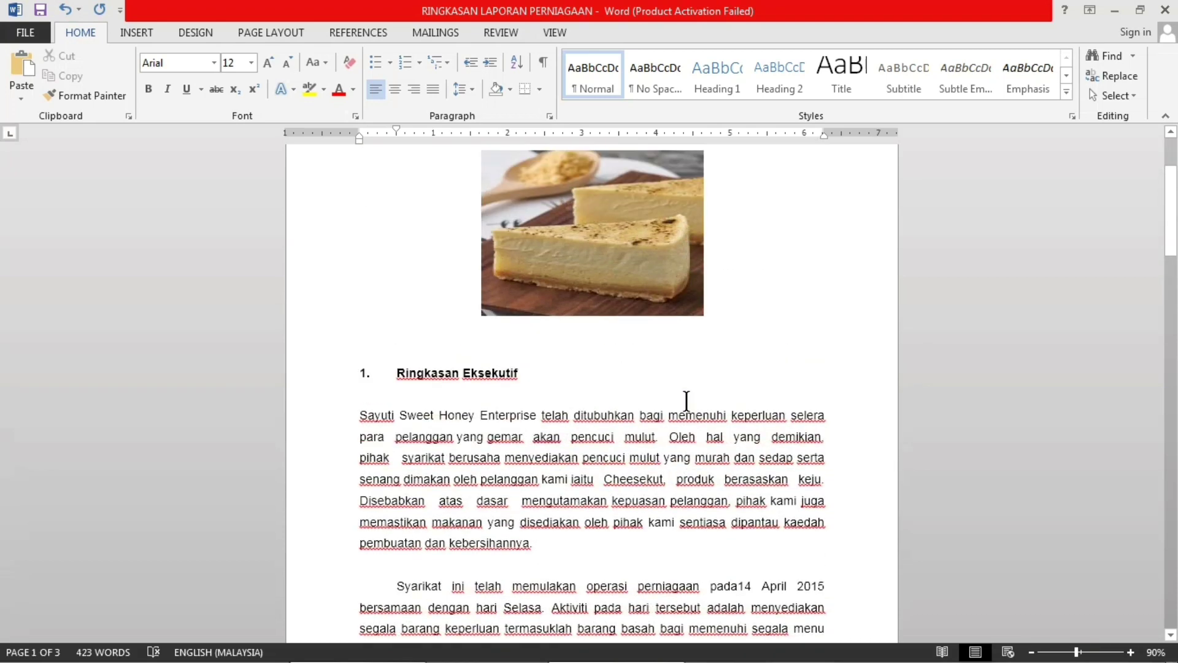
scroll(682, 374, "up", 2)
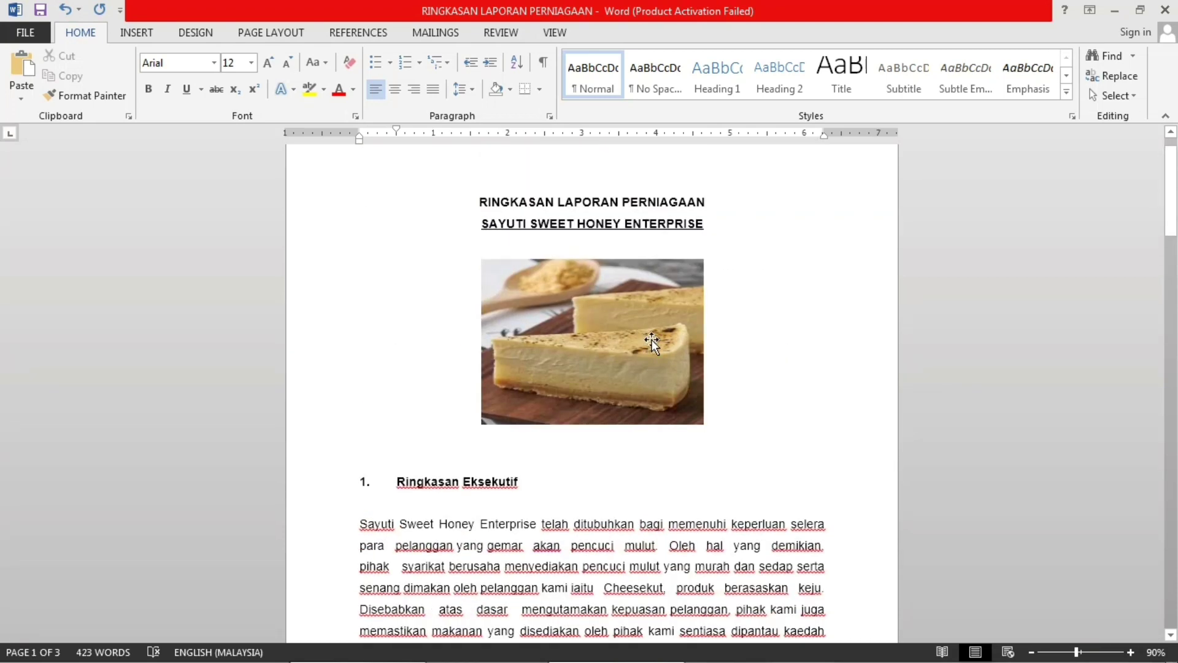
left_click(149, 34)
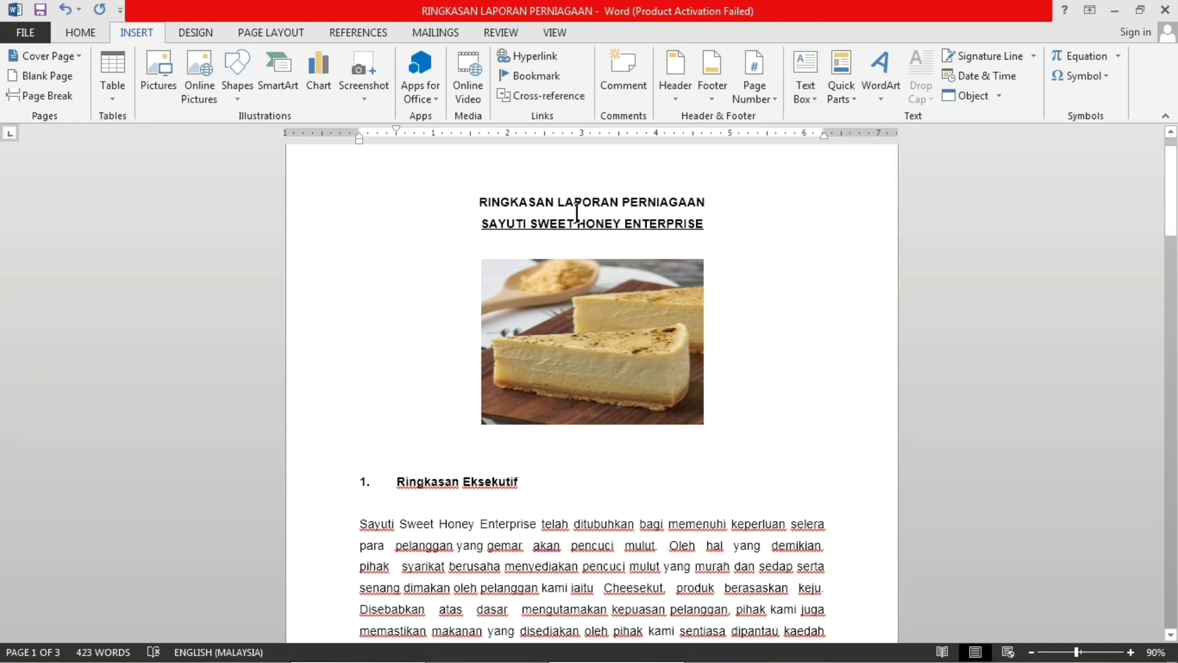
left_click(469, 98)
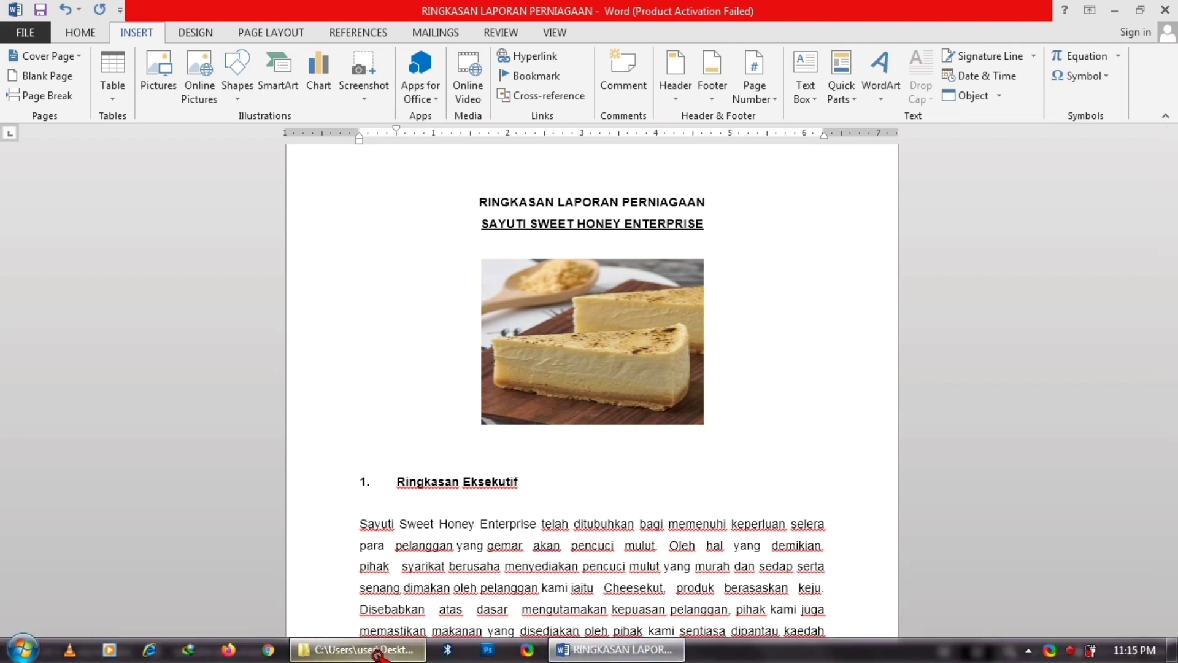
- In the Explorer media folder, select the Video Background Full HD Bouncing Light clip
left_click(376, 652)
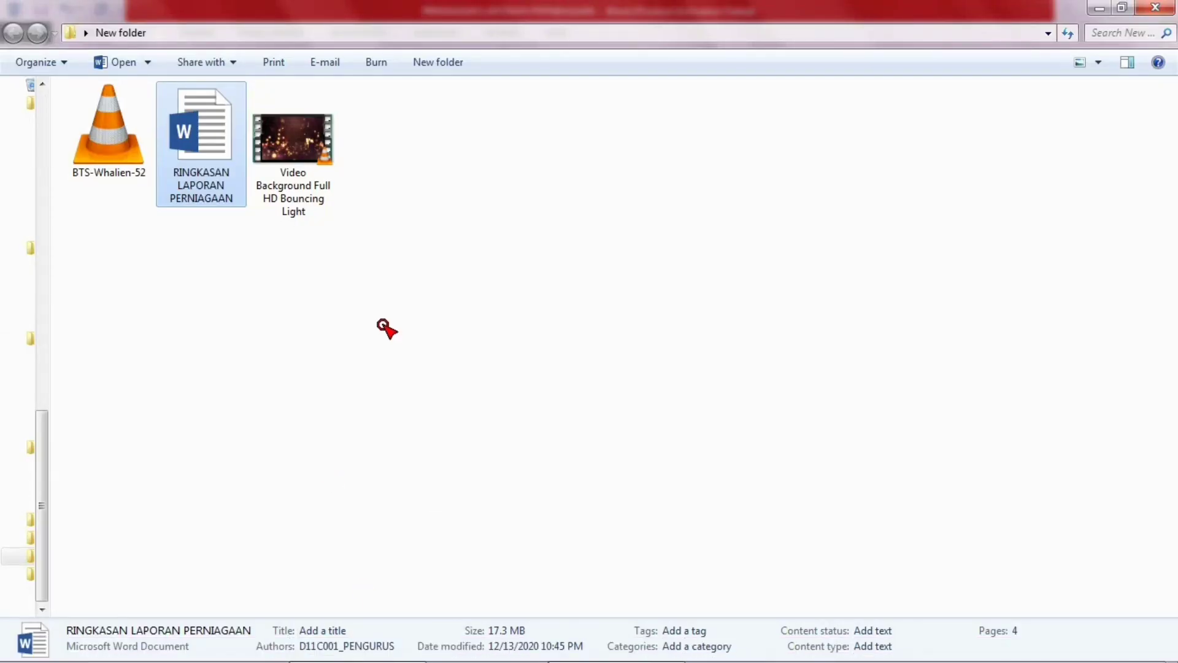
left_click(367, 293)
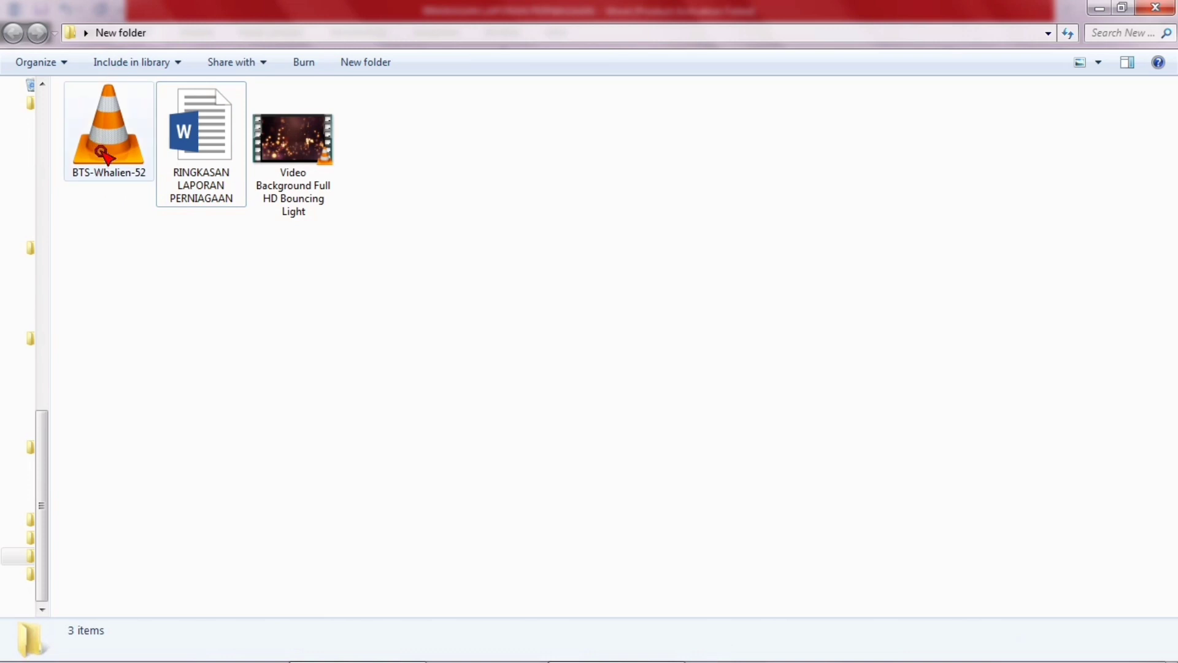
mouse_move(293, 152)
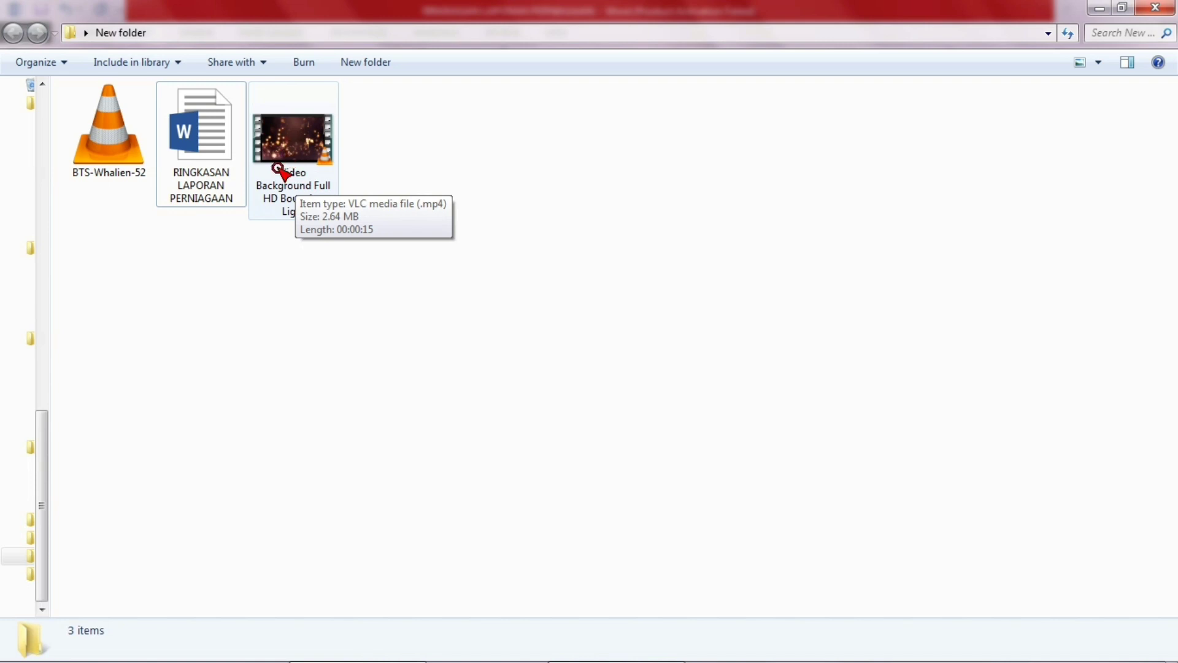
left_click(293, 183)
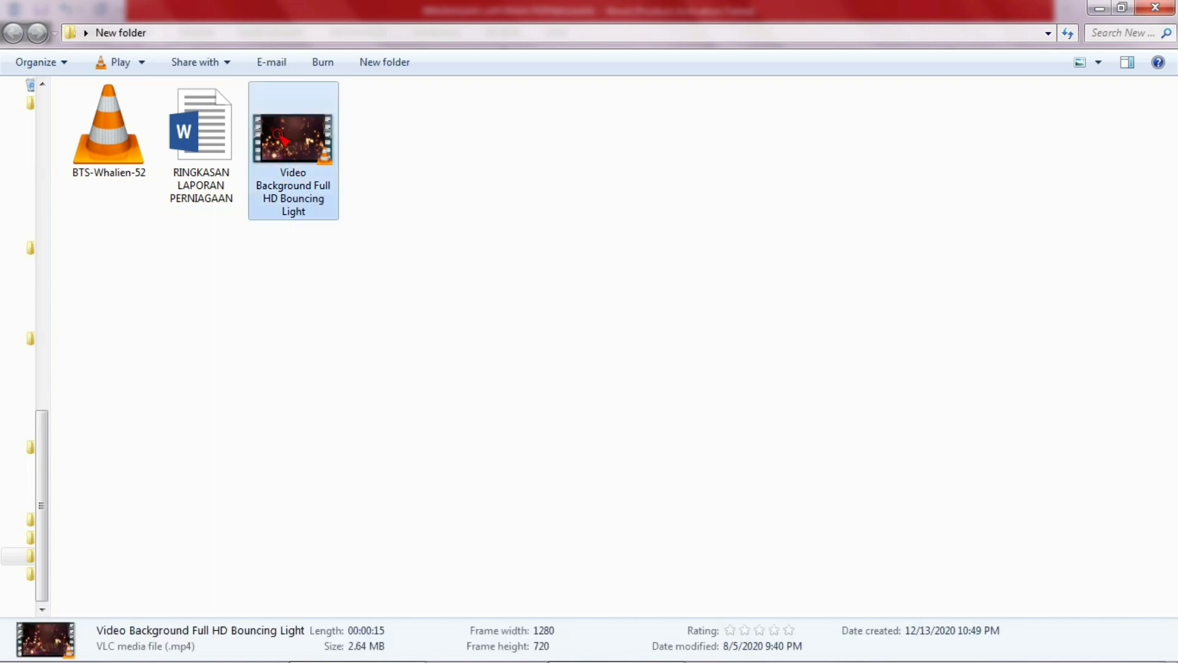
- Drag Video Background Full HD Bouncing Light.mp4 into Word, dropping it above the Pengenalan heading
left_click_drag(280, 135, 598, 655)
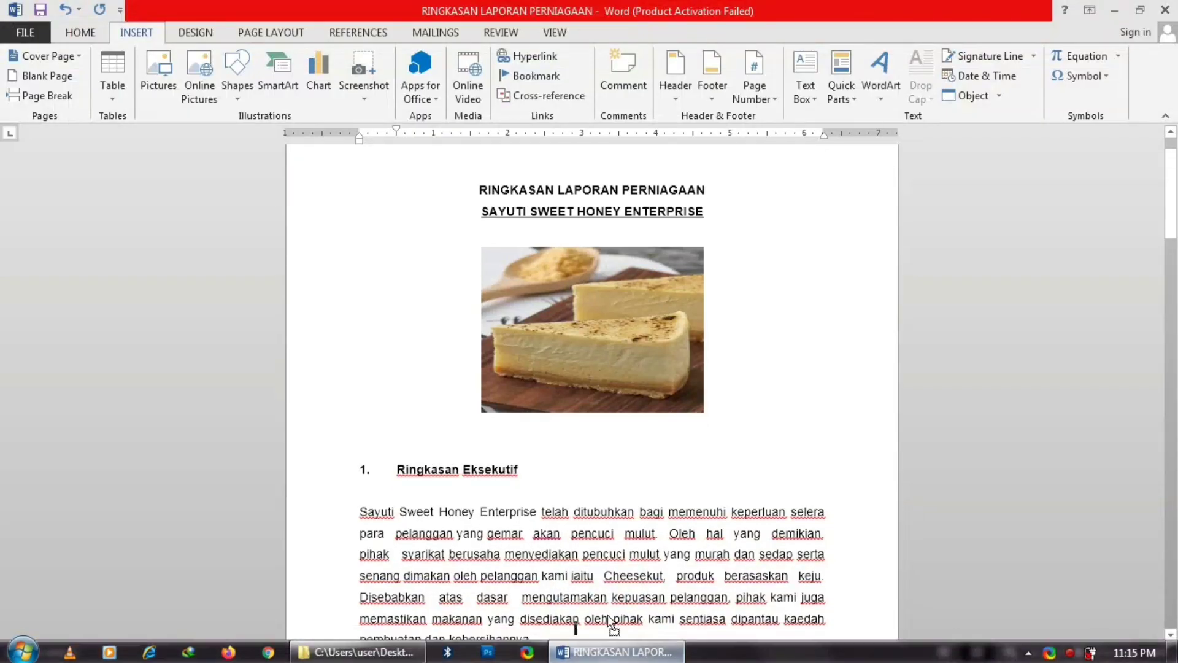
left_click_drag(598, 655, 604, 540)
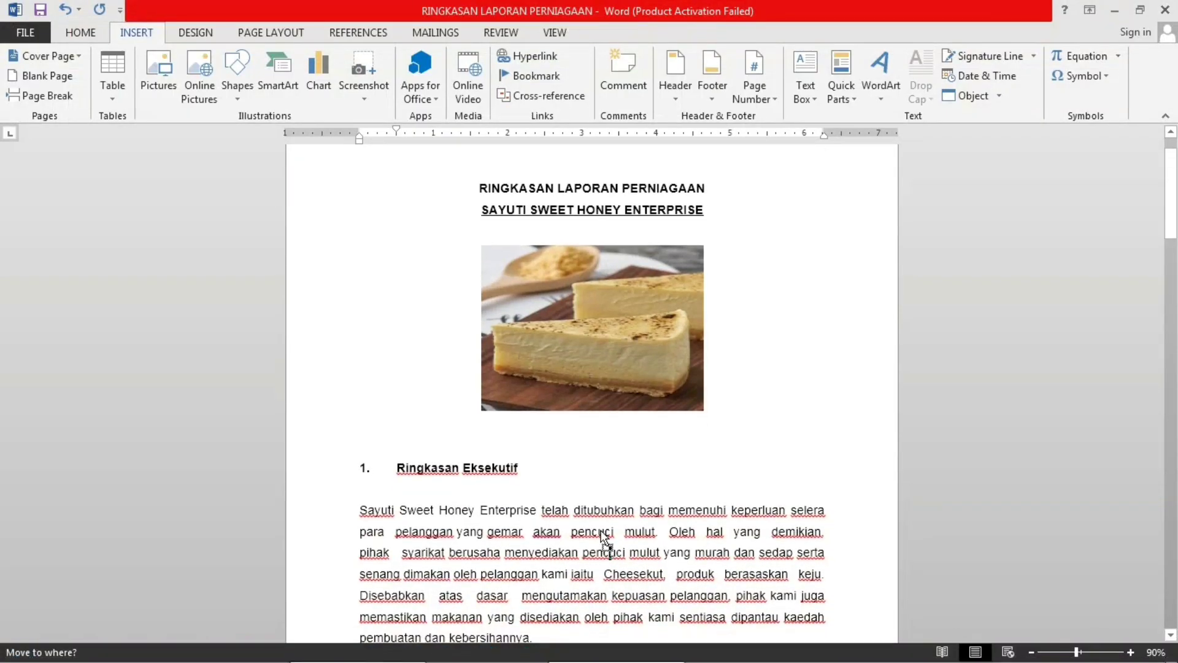
mouse_move(594, 586)
left_mouse_down()
mouse_move(683, 629)
mouse_move(679, 640)
left_mouse_up()
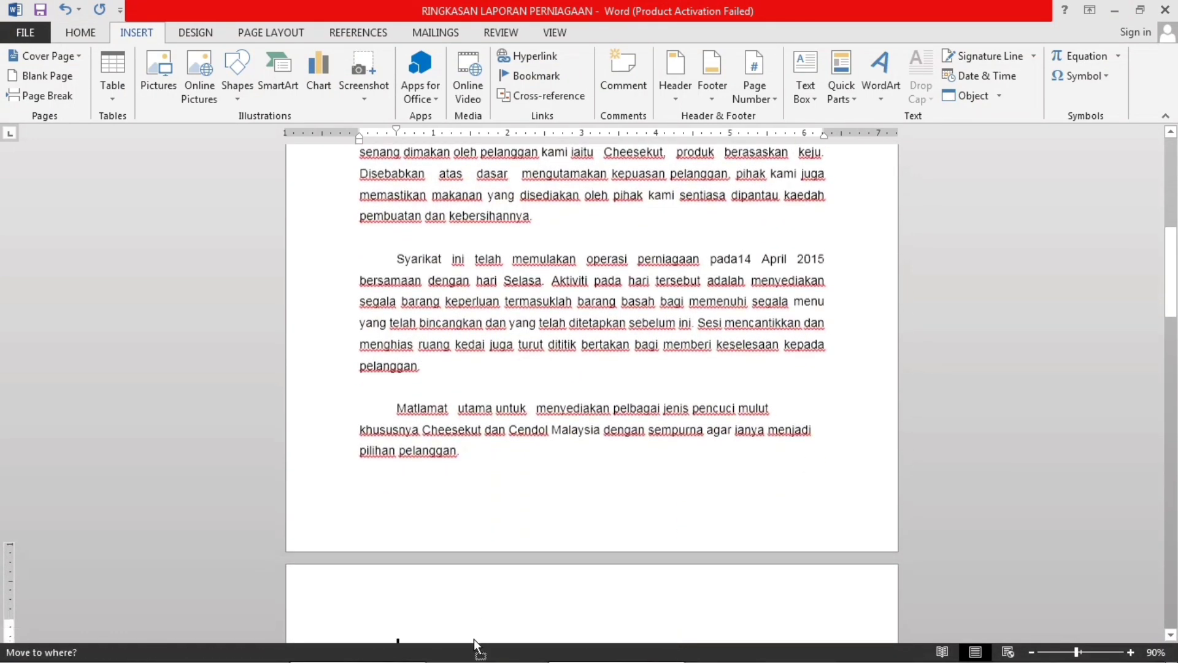
mouse_move(679, 640)
left_mouse_down()
mouse_move(459, 612)
mouse_move(410, 547)
left_mouse_up()
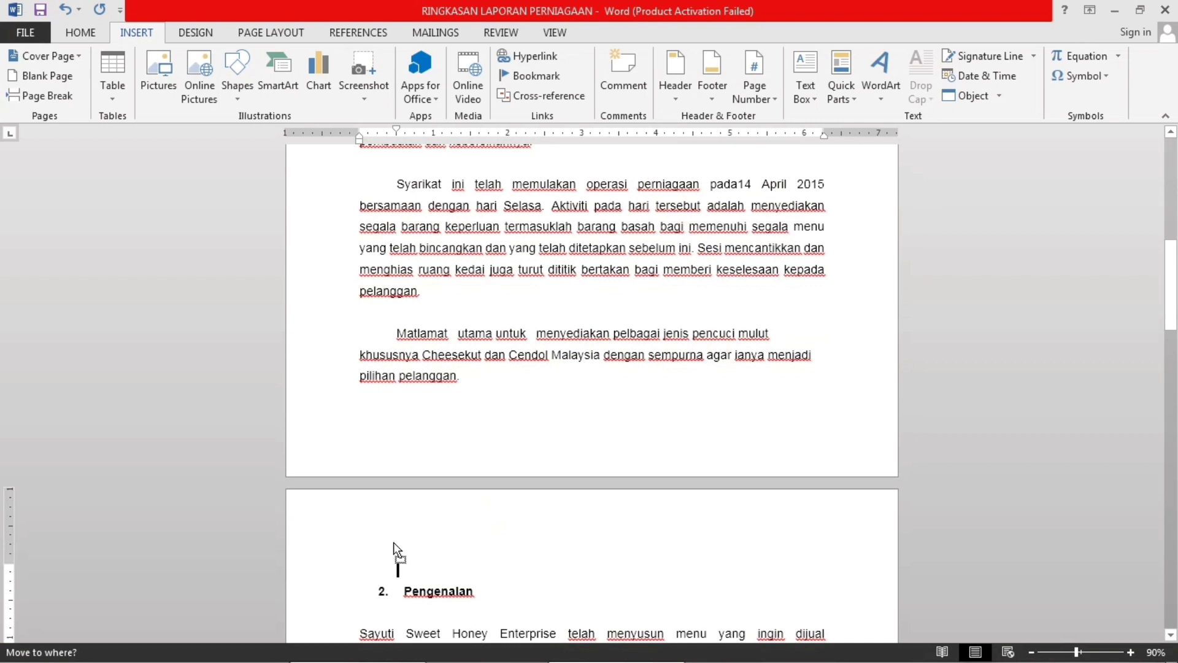
left_click_drag(393, 542, 391, 543)
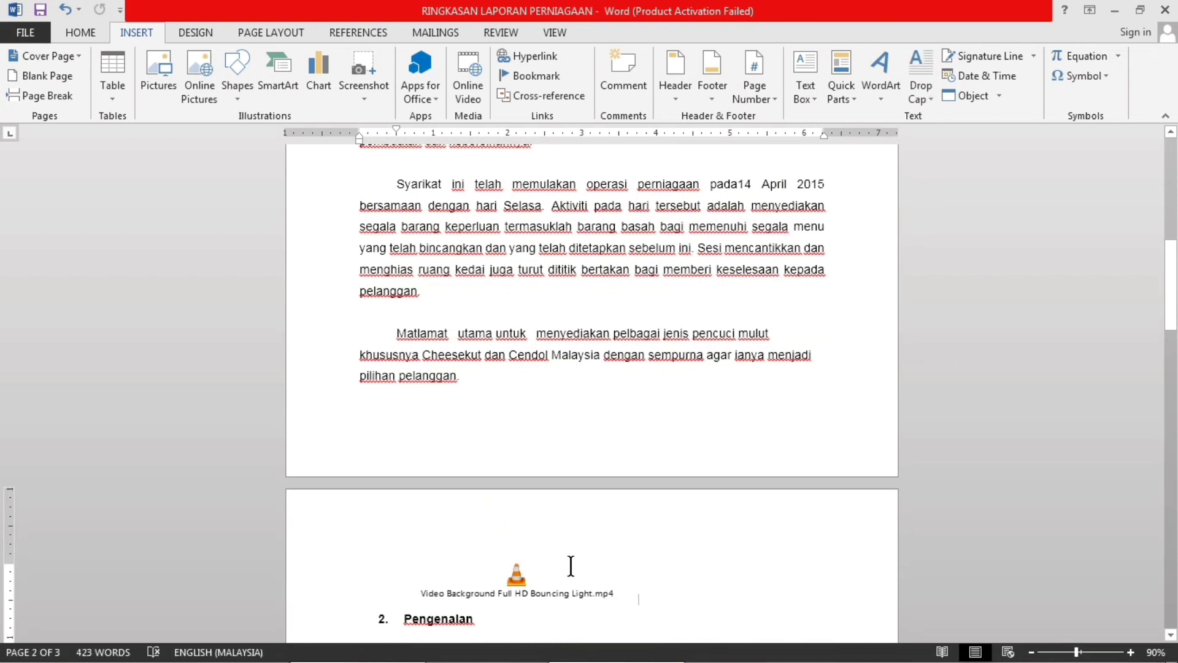
- Add a new line after the video, then drag BTS-Whalien-52.mp3 from Explorer onto page 2
key("Return")
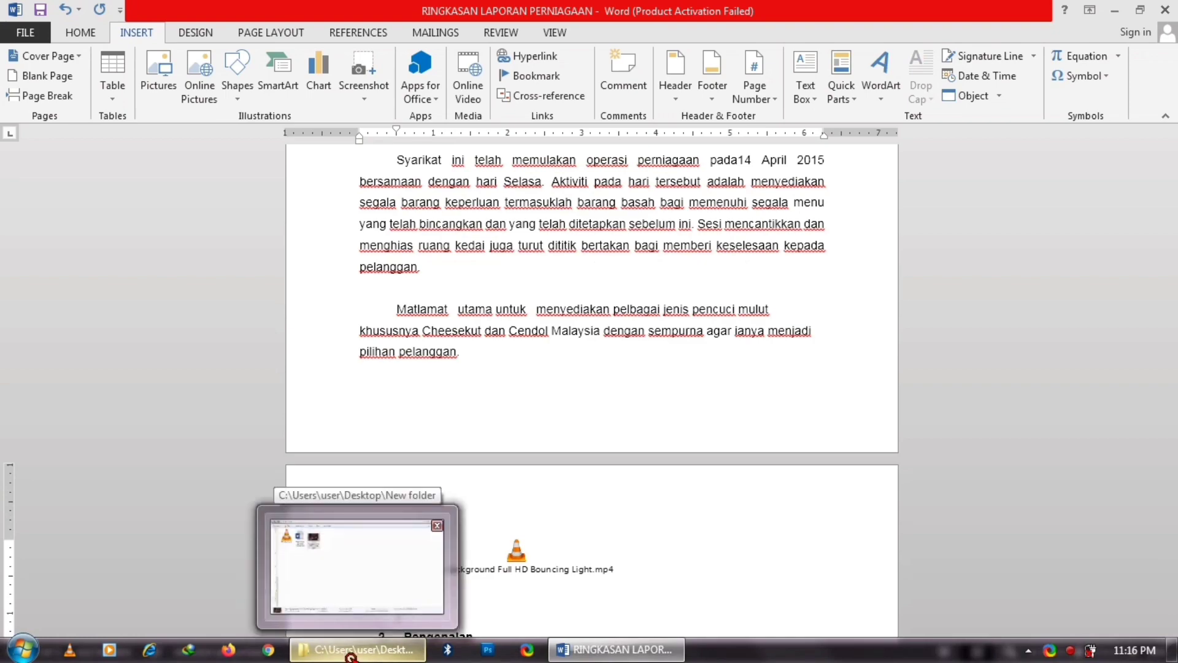
left_click(351, 652)
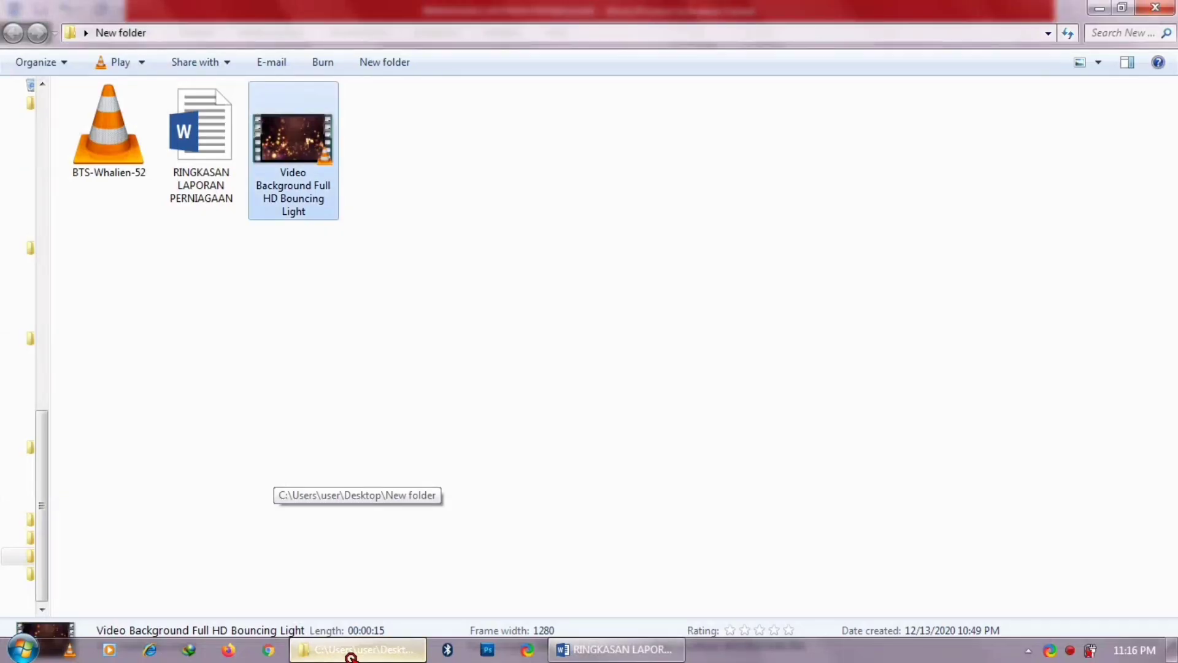
left_click(87, 130)
left_click_drag(87, 126, 610, 659)
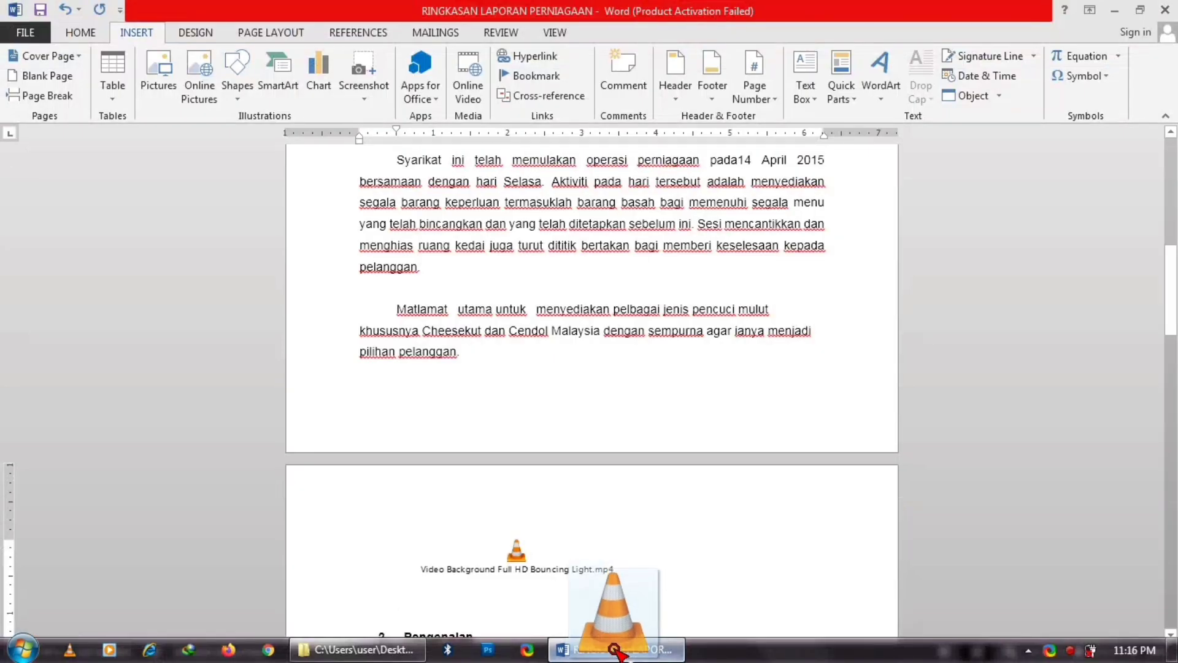
left_click_drag(610, 659, 535, 584)
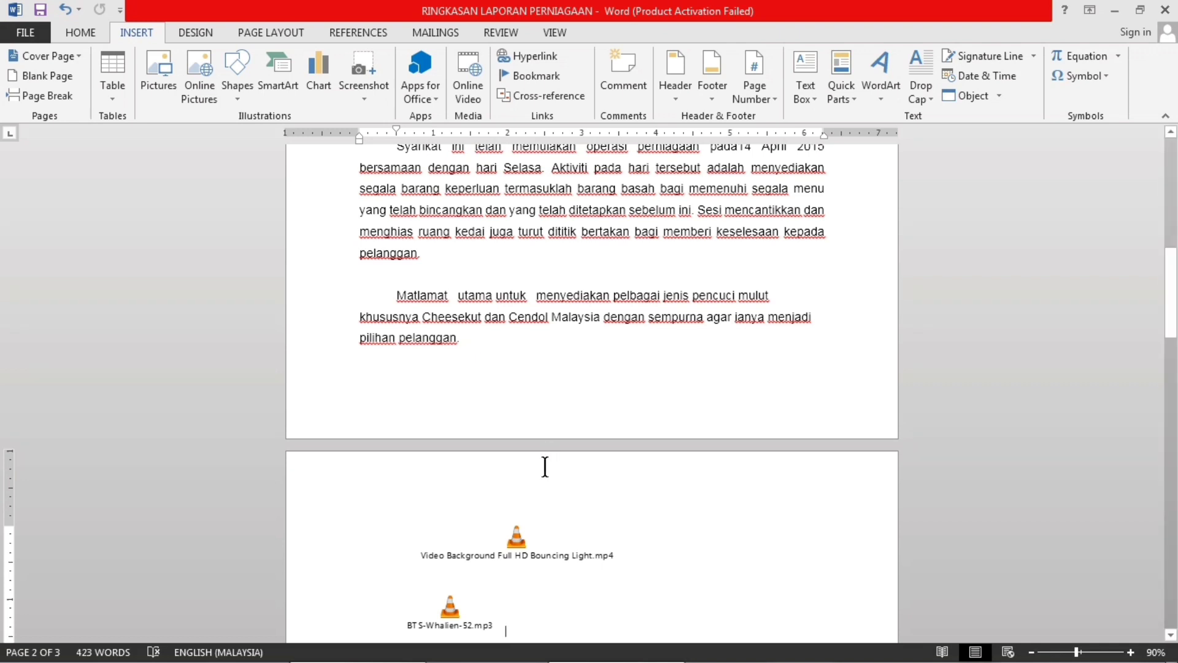
left_click(523, 540)
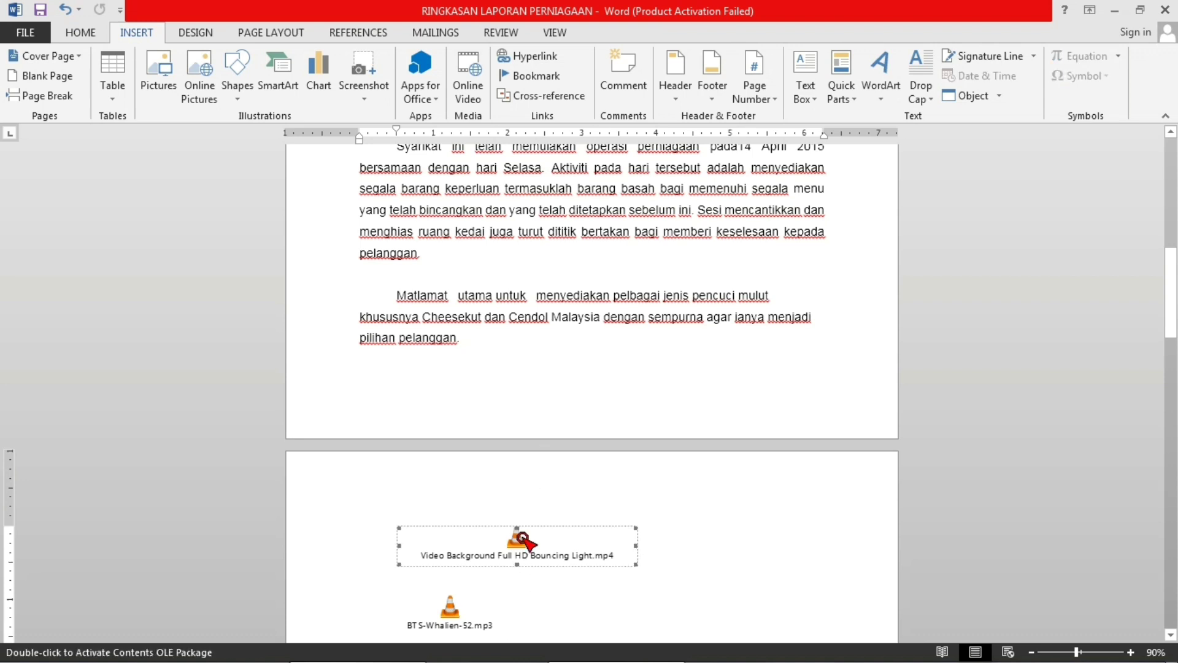
double_click(523, 541)
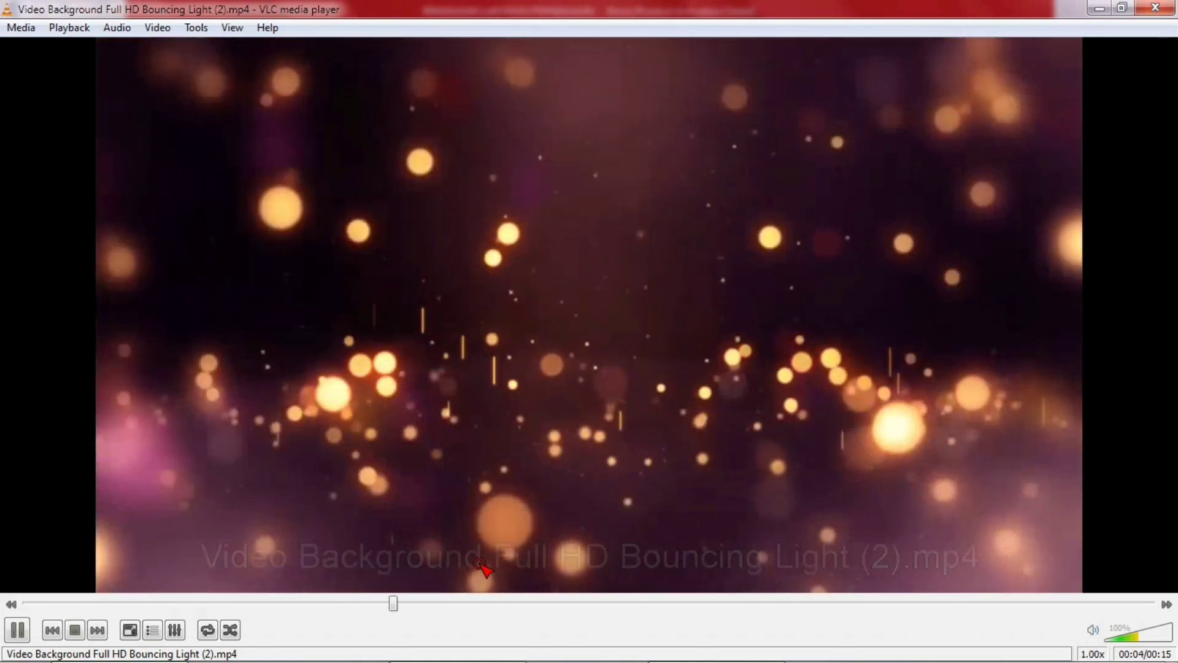
key("alt+Tab")
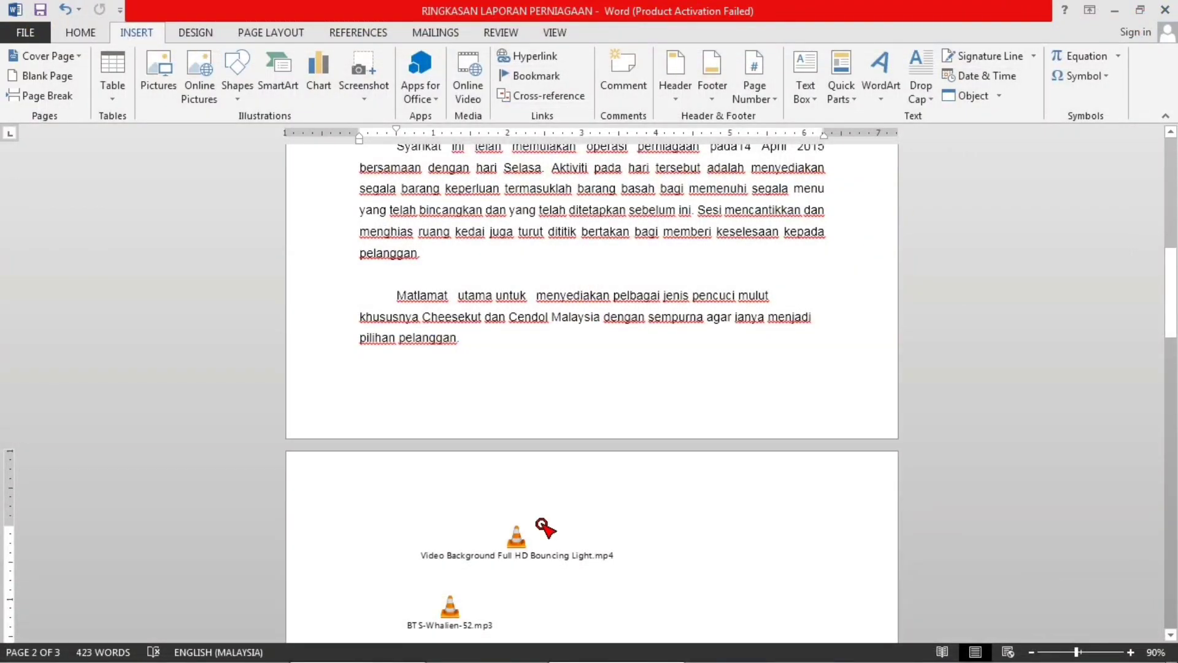
left_click(542, 527)
- Delete both the embedded video and audio icons from page 2
key("Delete")
left_click(485, 586)
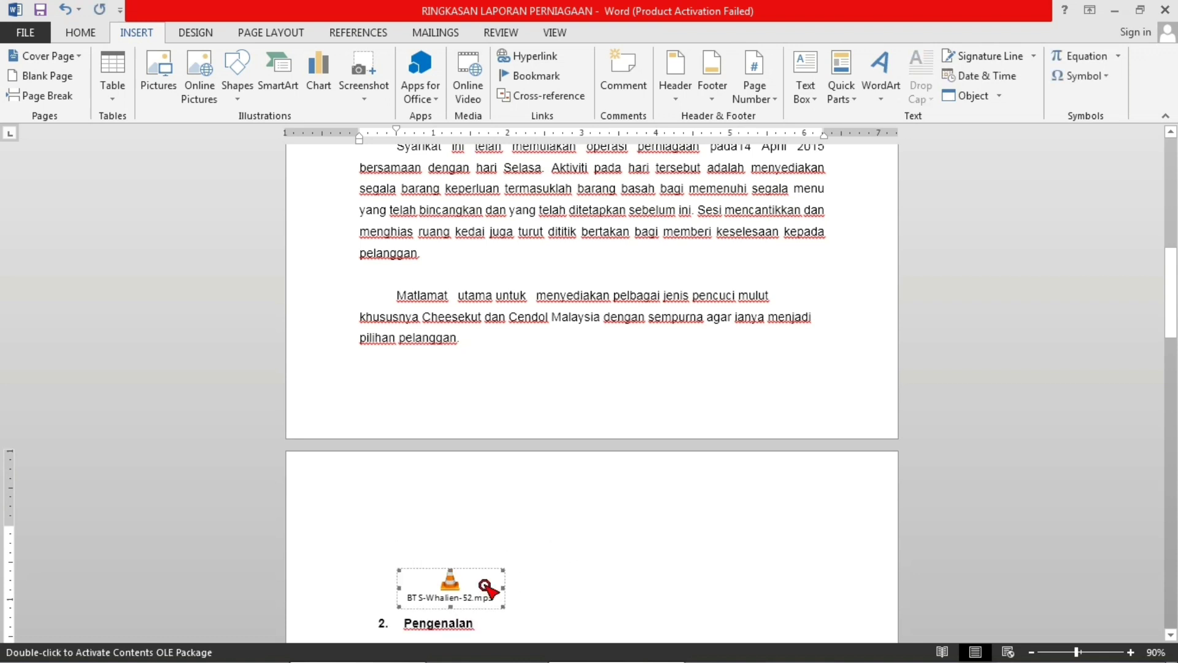
key("Delete")
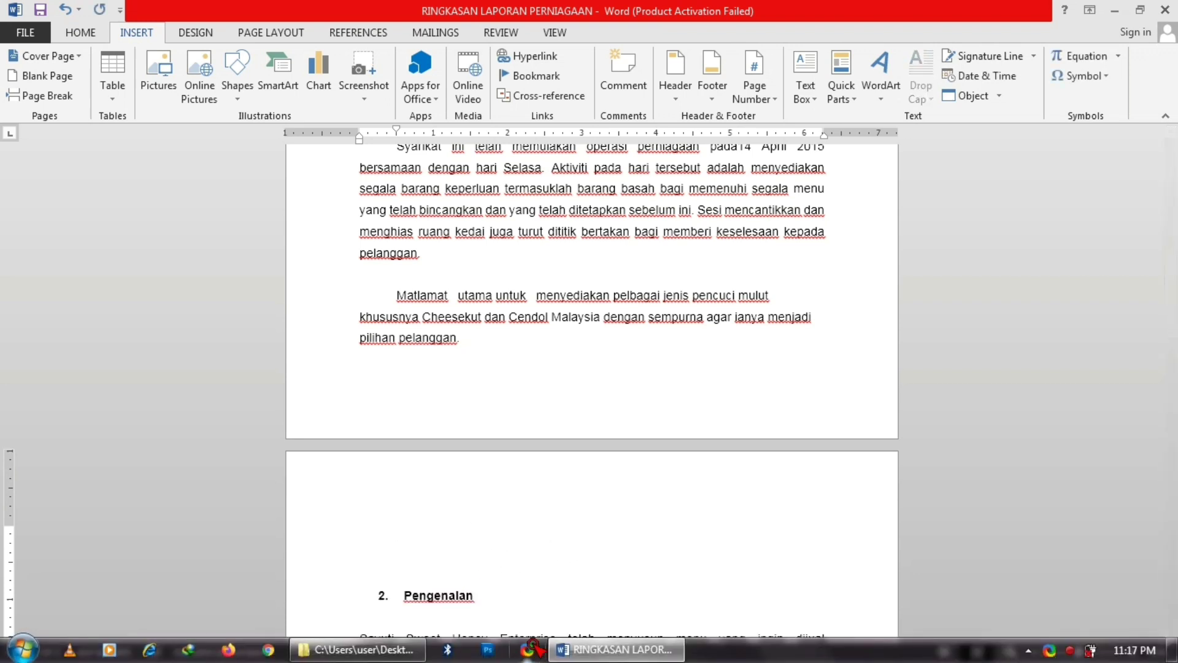
- Re-embed the Video Background clip from Explorer directly above the Pengenalan heading
left_click(385, 653)
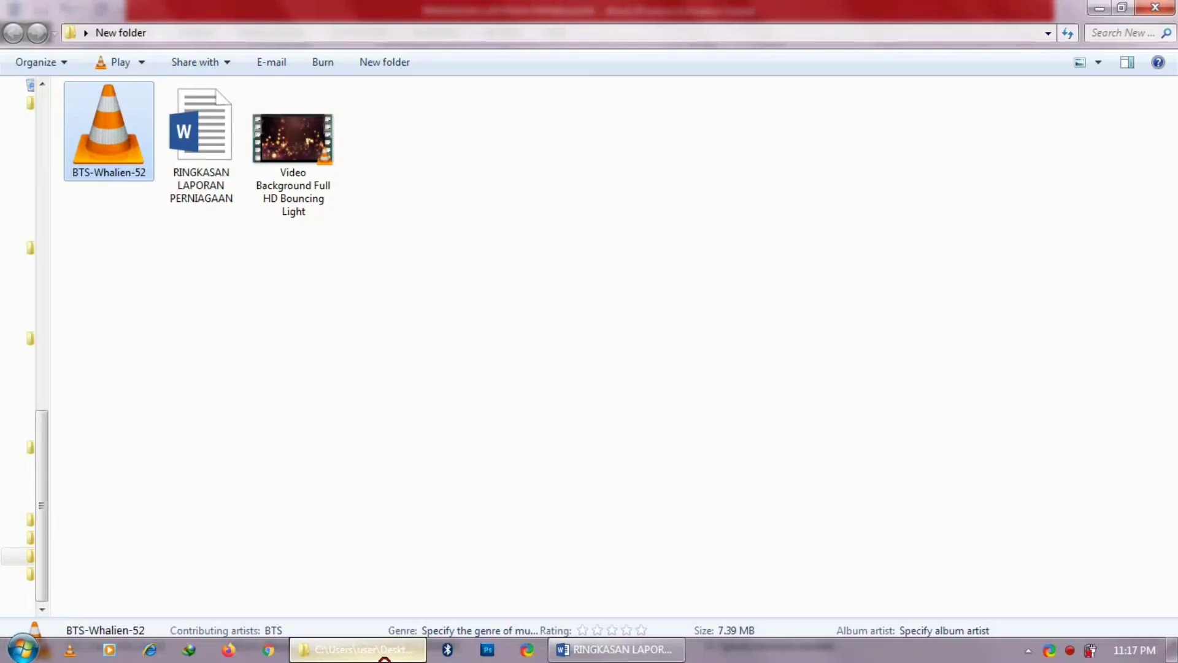
left_click_drag(314, 165, 524, 336)
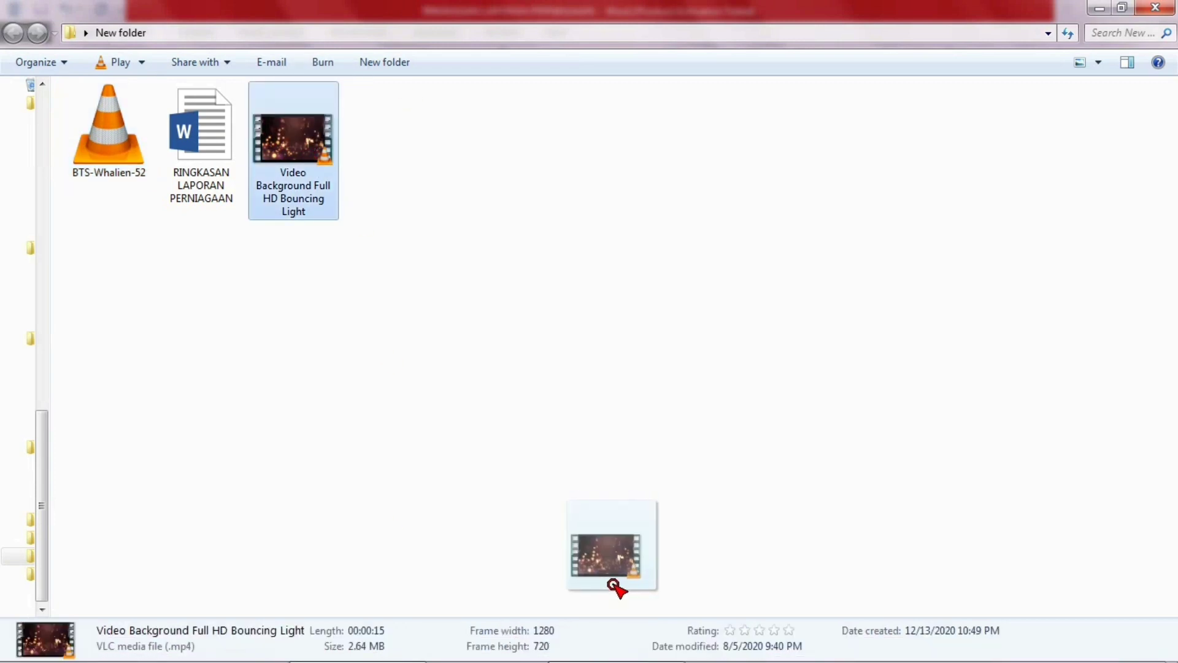
mouse_move(524, 337)
left_mouse_down()
mouse_move(617, 658)
mouse_move(519, 571)
left_mouse_up()
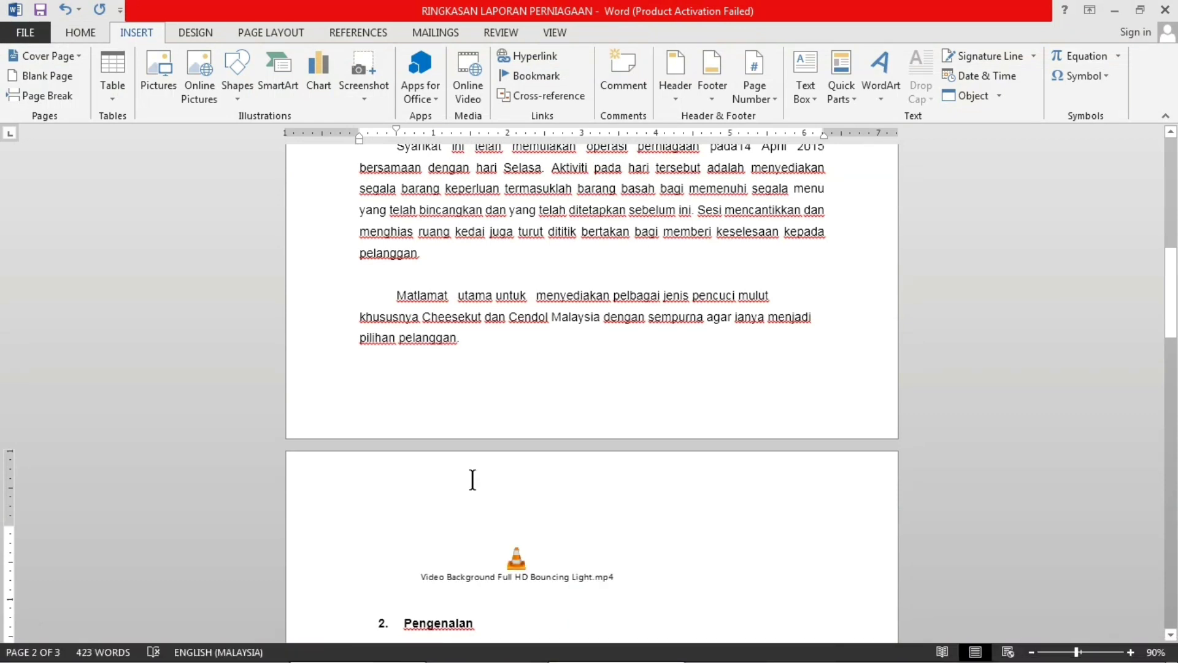
mouse_move(357, 650)
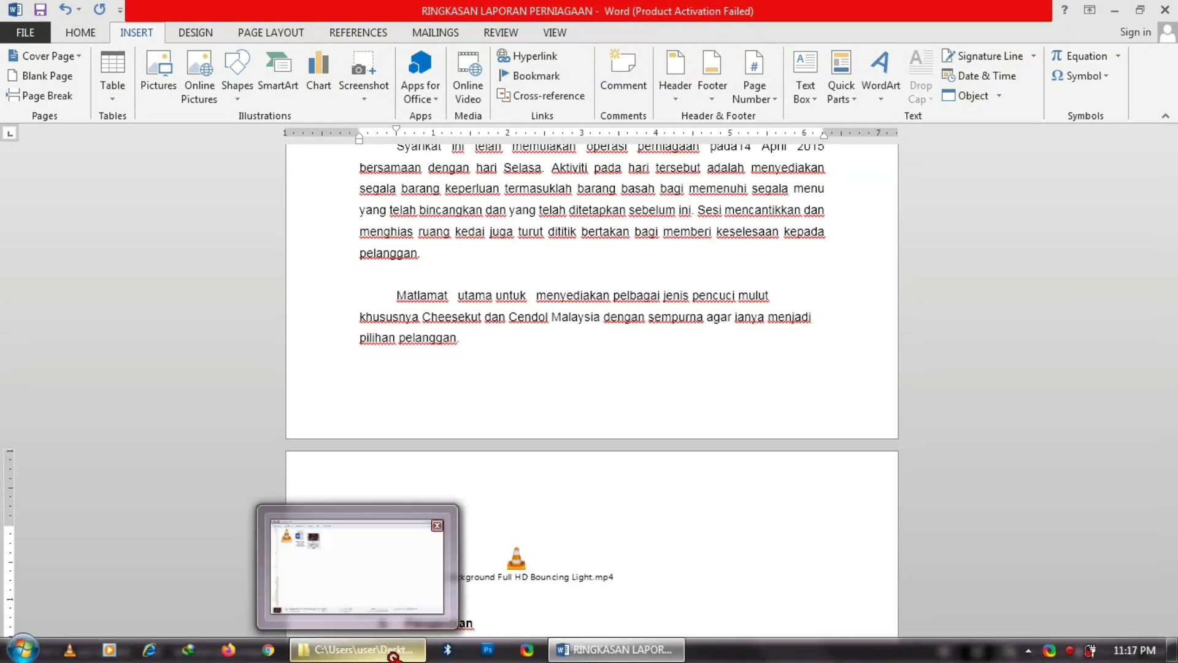
- Drag BTS-Whalien-52.mp3 from Explorer into the report beneath the video icon
left_click(393, 619)
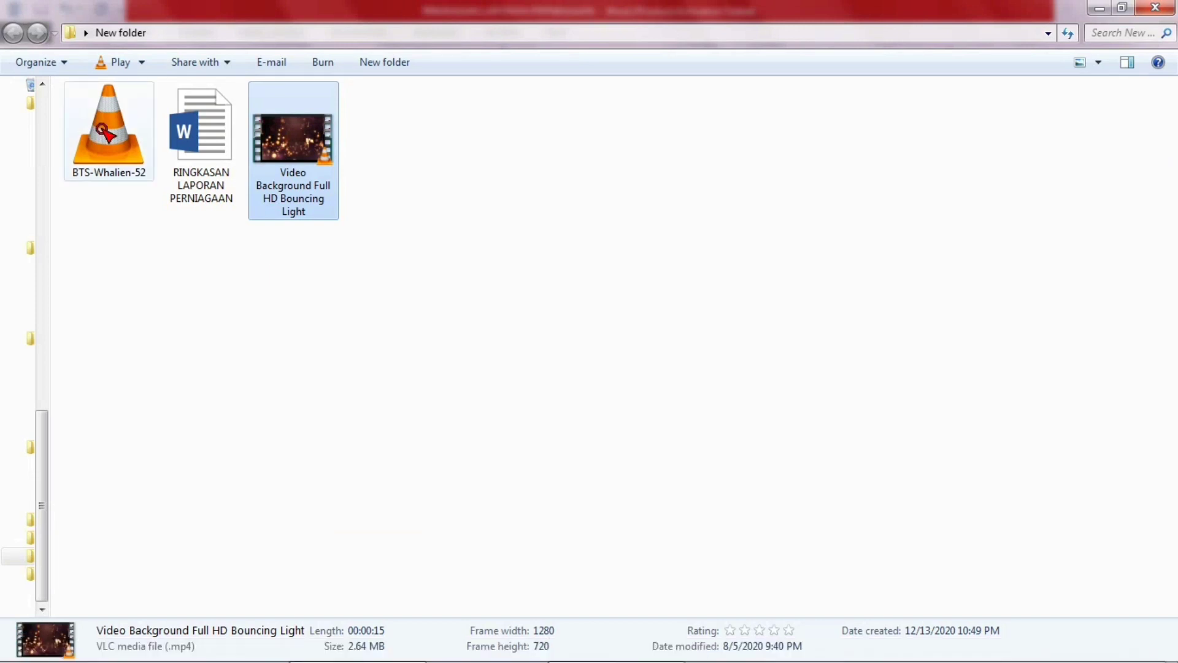
left_click_drag(103, 131, 659, 654)
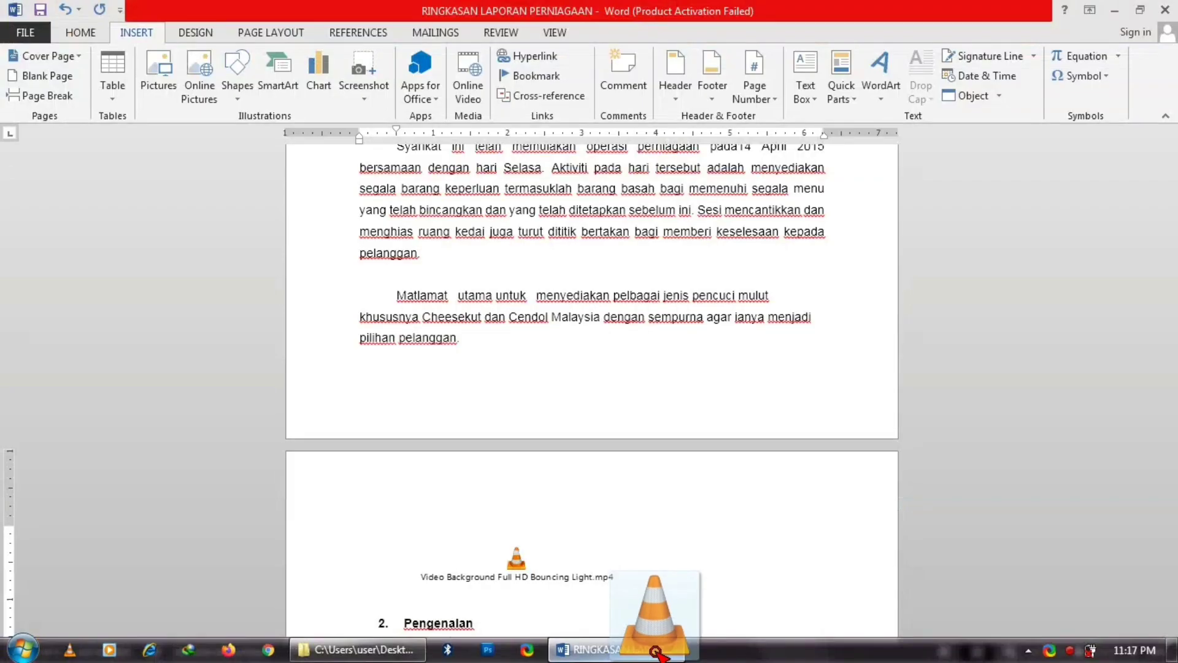
left_click_drag(660, 654, 588, 623)
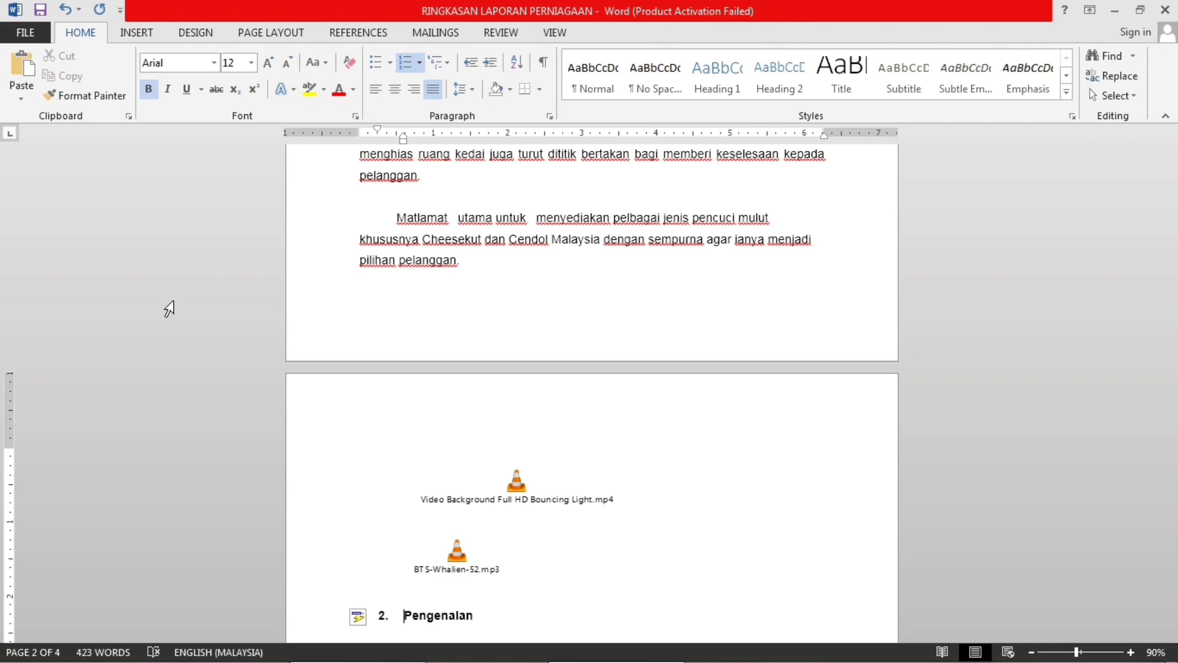
- Scroll up to check the mp4 icon sits above the BTS-Whalien-52.mp3 icon
scroll(169, 308, "up", 1)
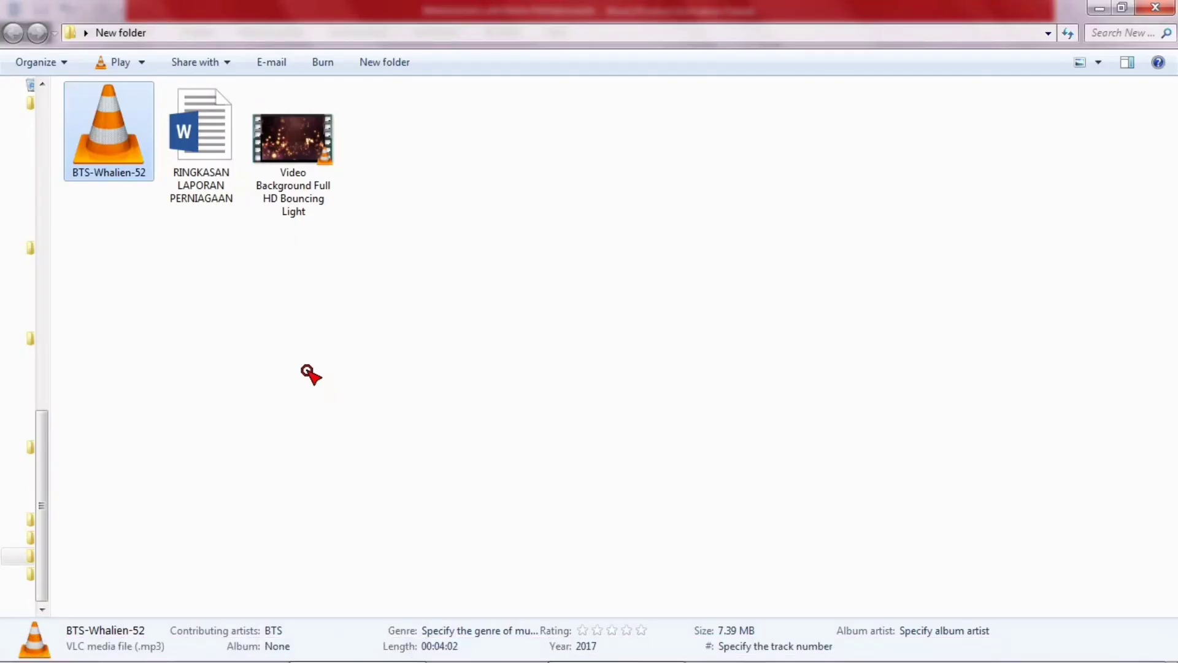
- Open Properties for RINGKASAN LAPORAN PERNIAGAAN to see its 9.89 MB size
right_click(212, 172)
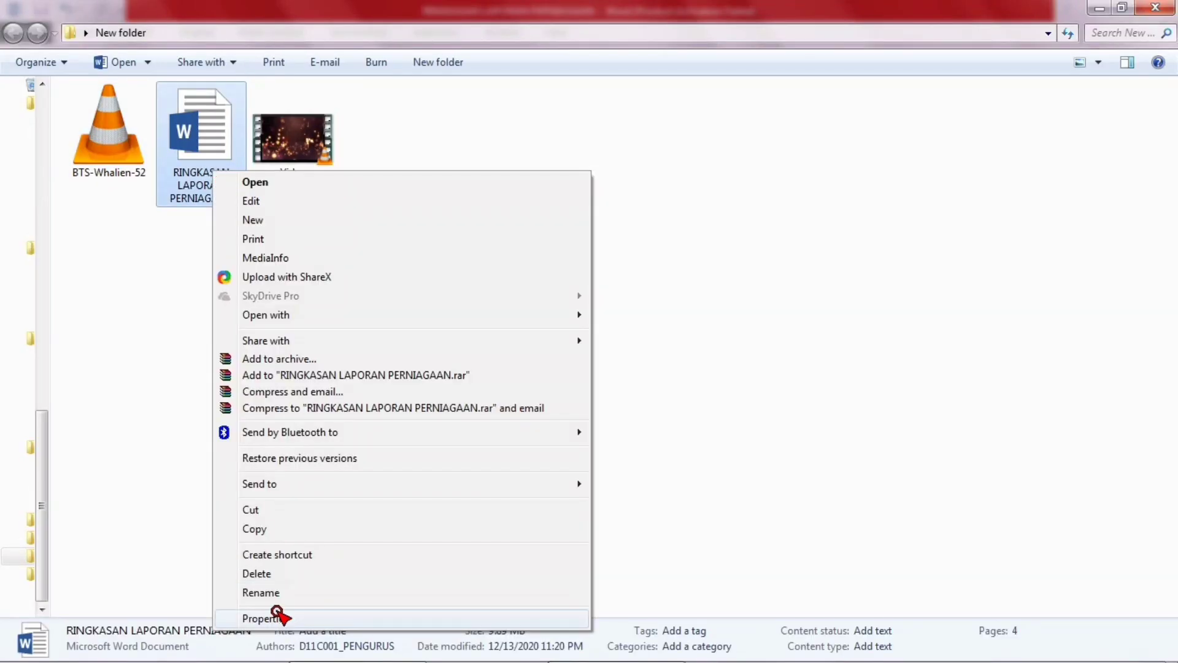
left_click(276, 616)
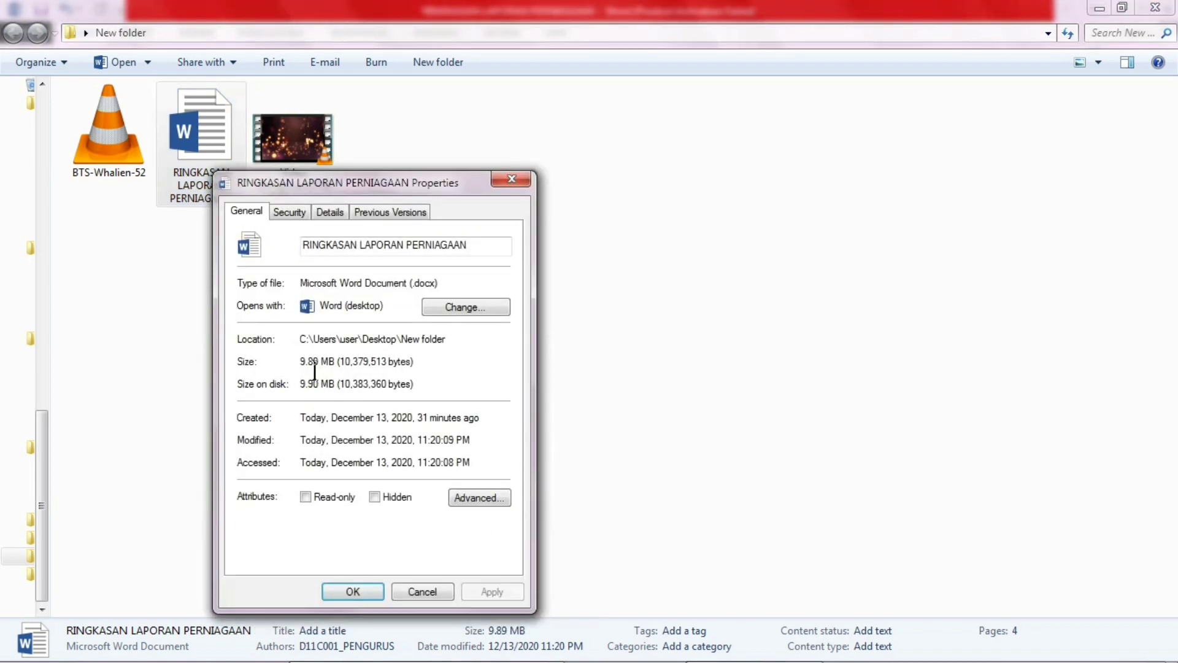